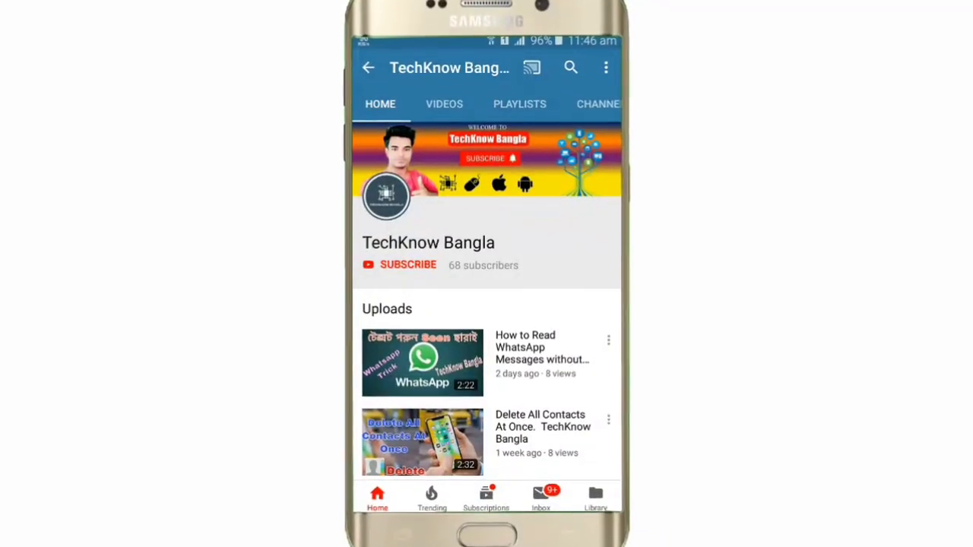
# - Subscribe to the TechKnow Bangla channel and turn on upload notifications
pyautogui.click(455, 258)
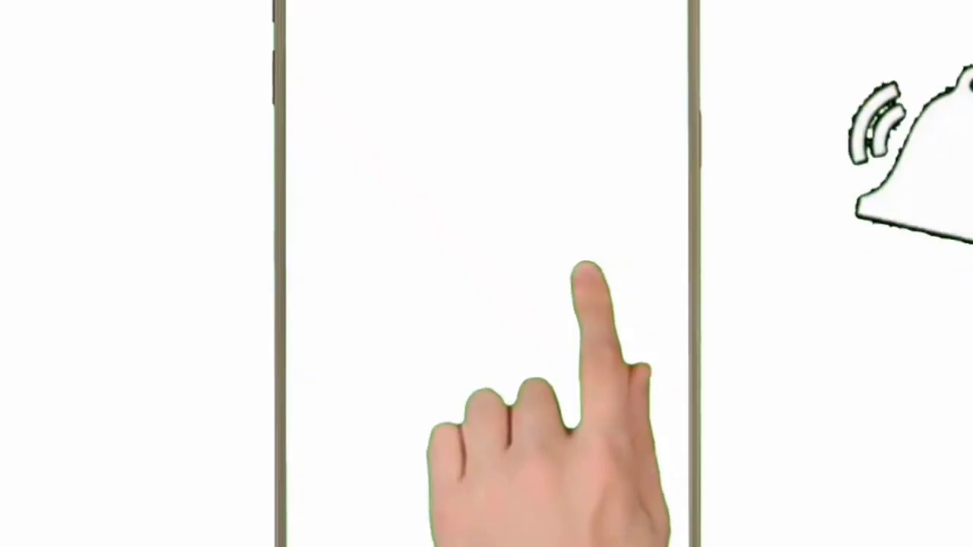
pyautogui.click(560, 270)
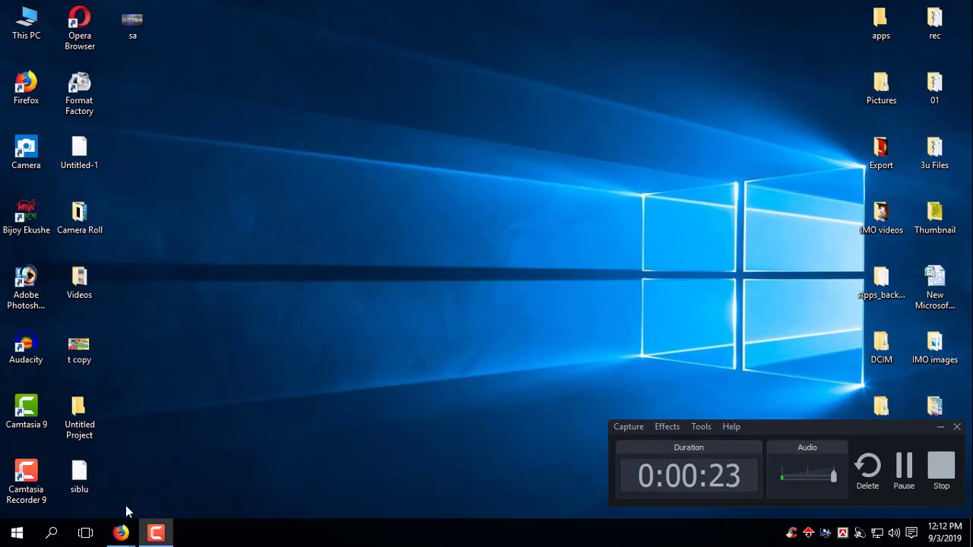
pyautogui.moveTo(121, 532)
pyautogui.click(221, 475)
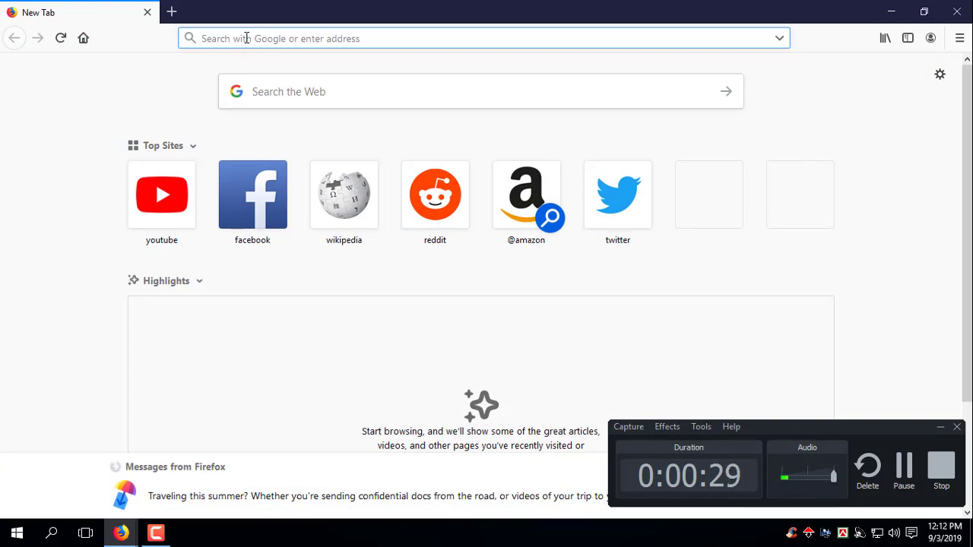
pyautogui.write('gma')
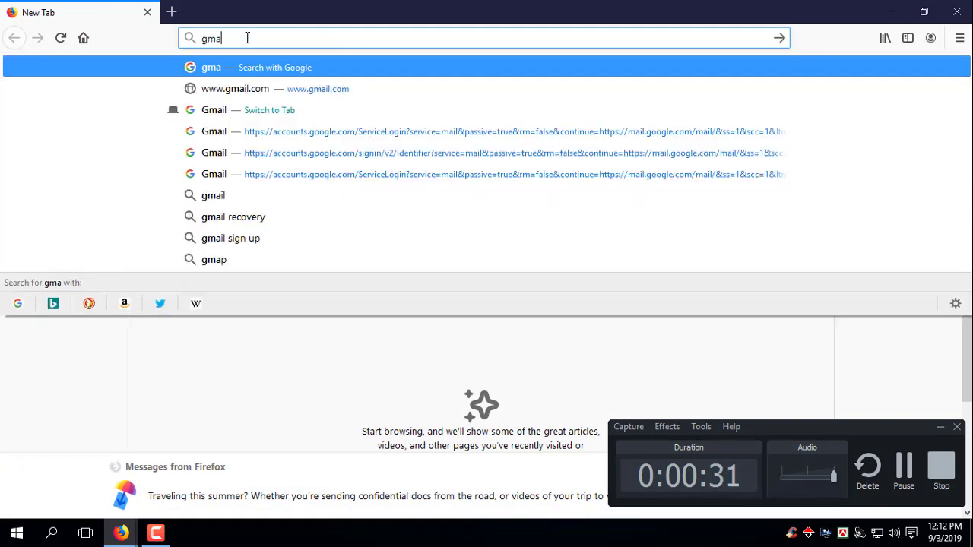
pyautogui.click(343, 90)
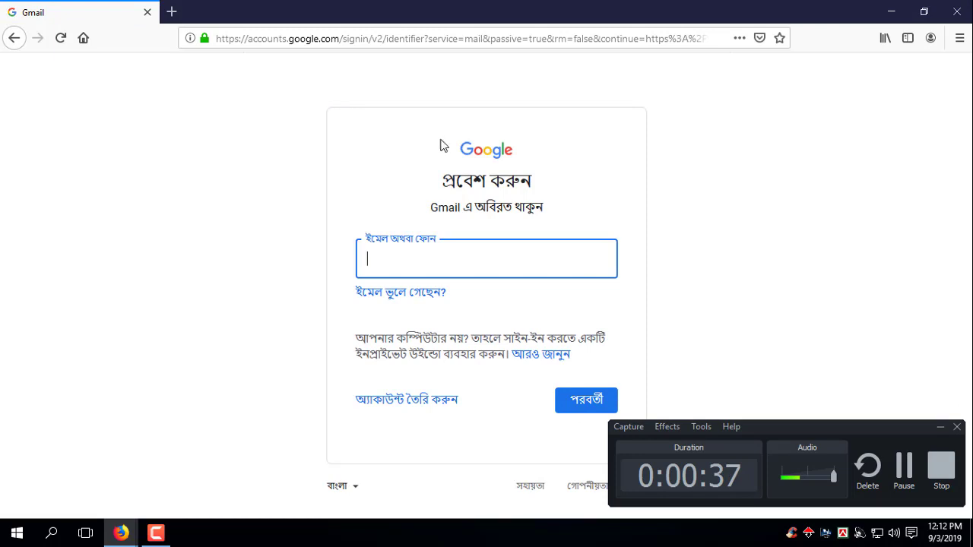
# - Switch the sign-in page to English (United Kingdom) and start a personal Google account
pyautogui.click(939, 428)
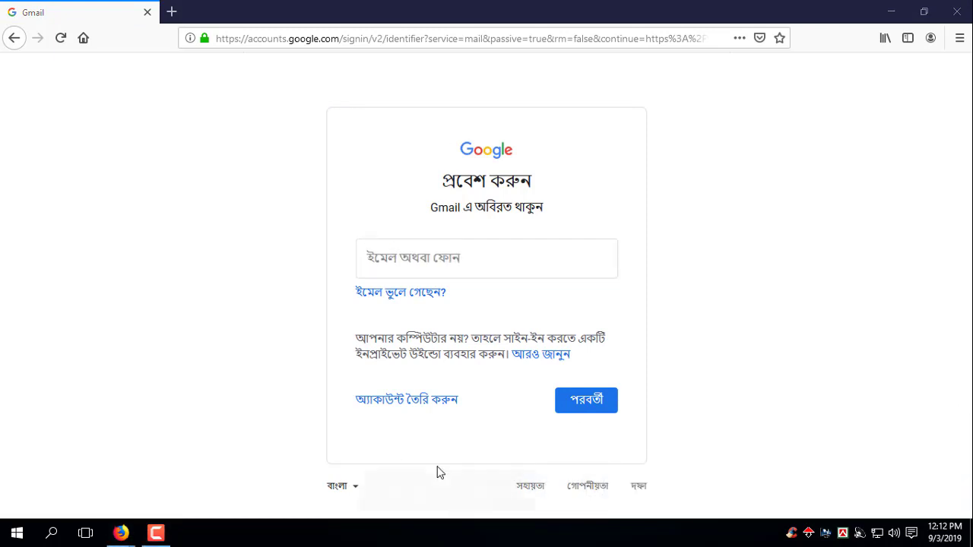
pyautogui.click(354, 487)
pyautogui.click(385, 474)
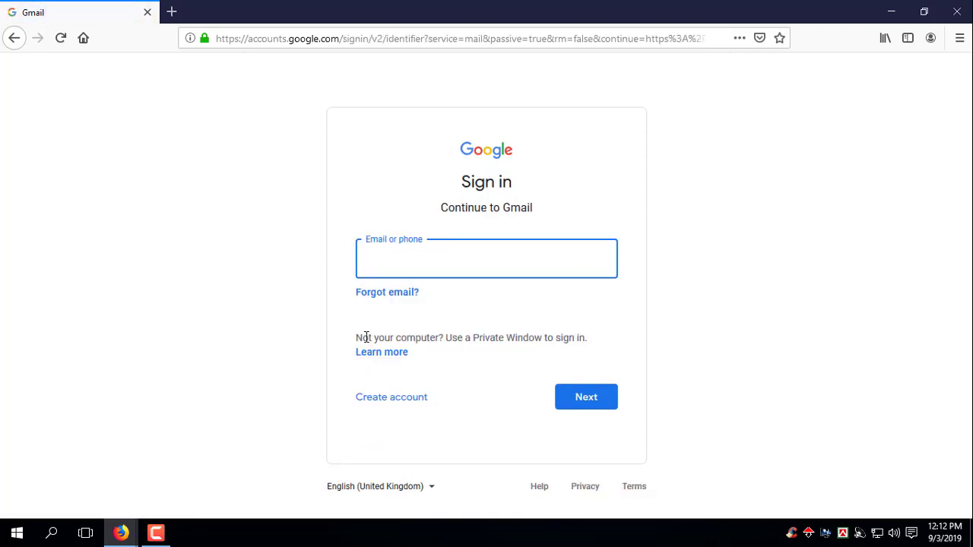
pyautogui.click(381, 402)
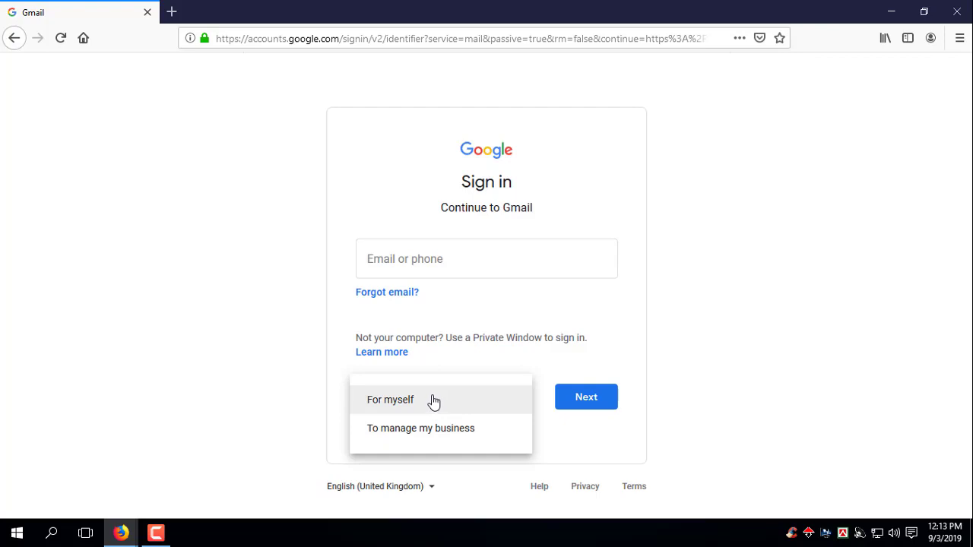
pyautogui.click(433, 401)
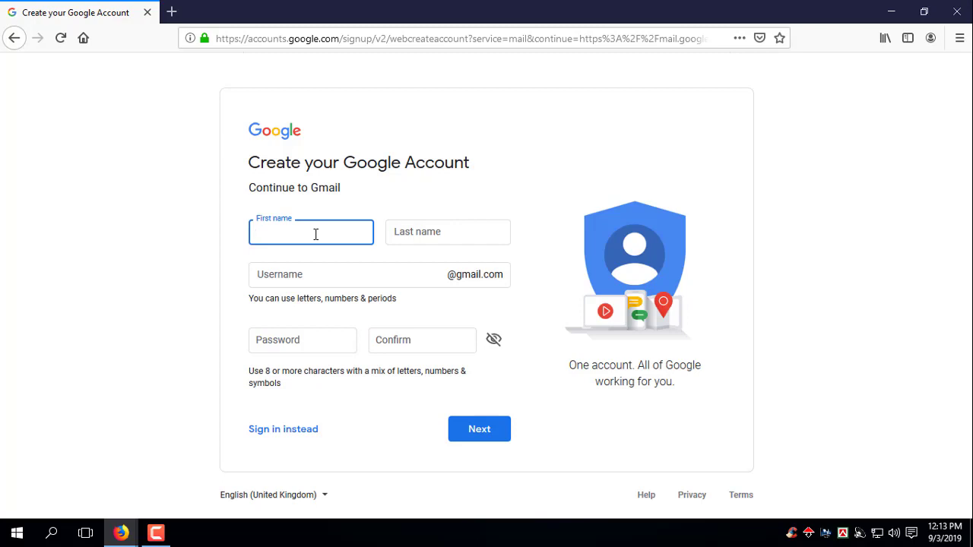
# - Enter the user's first name, last name and desired username in the sign-up form
pyautogui.click(471, 242)
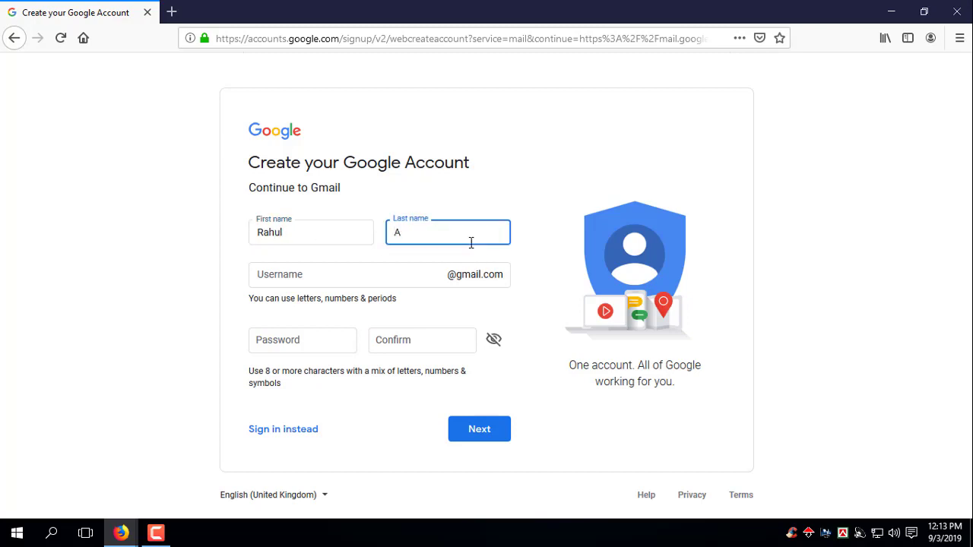
pyautogui.click(361, 282)
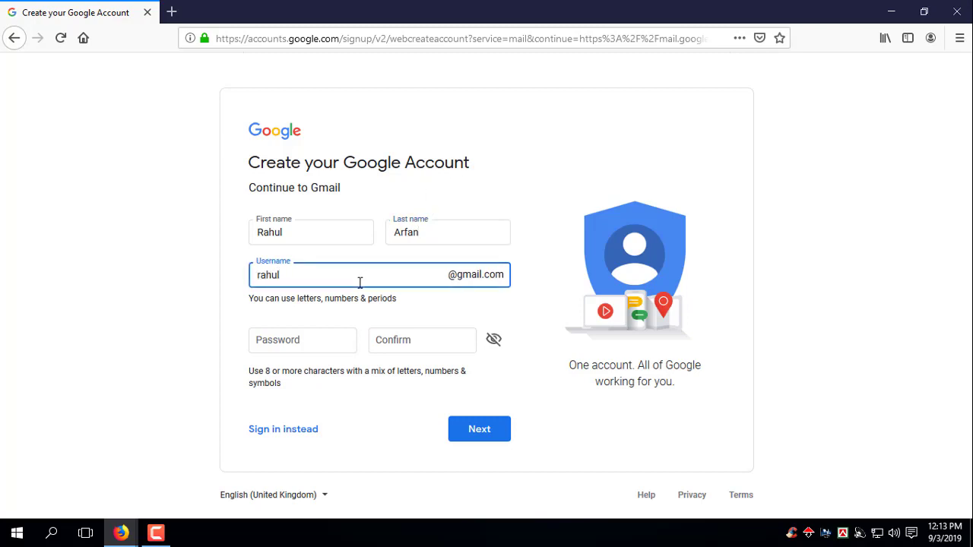
# - Remove the stray letter from the username and enter the account password, then confirm it
pyautogui.write('S')
pyautogui.press('BackSpace')
pyautogui.click(268, 343)
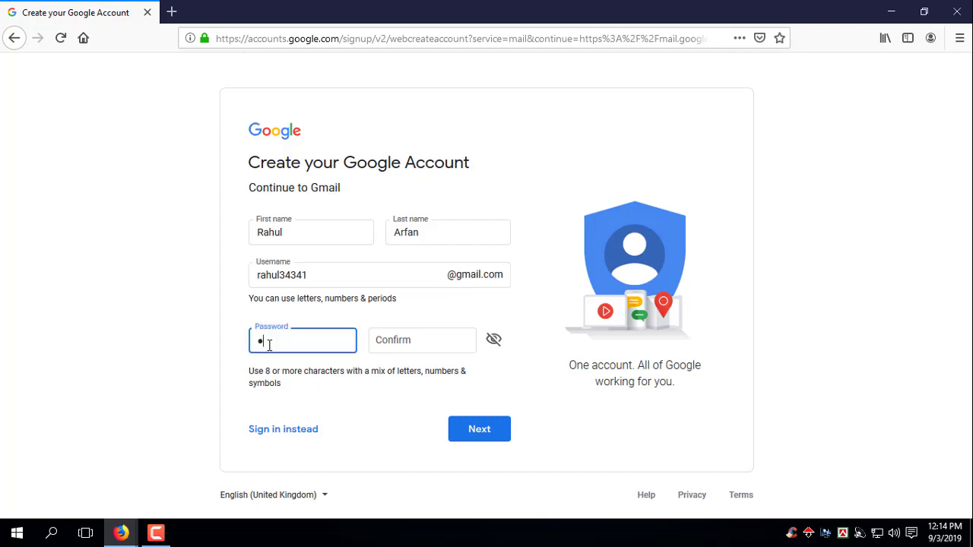
pyautogui.click(414, 343)
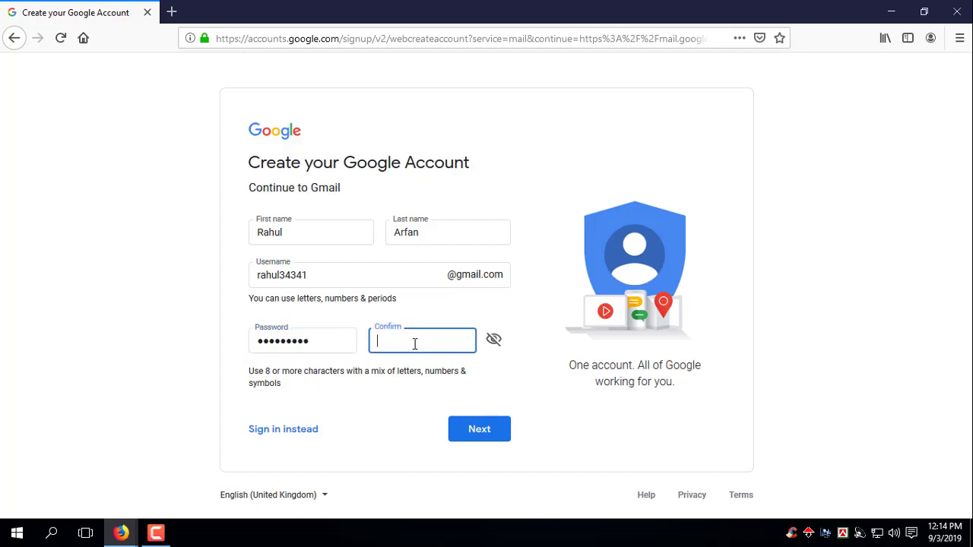
# - Submit the form, pick a suggested available username, resubmit and save the login in Firefox
pyautogui.click(475, 437)
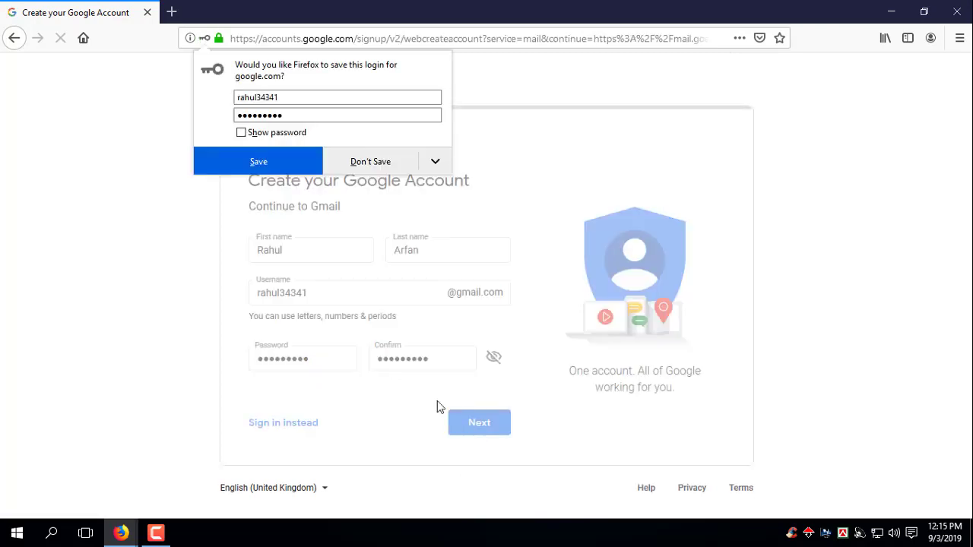
pyautogui.click(280, 168)
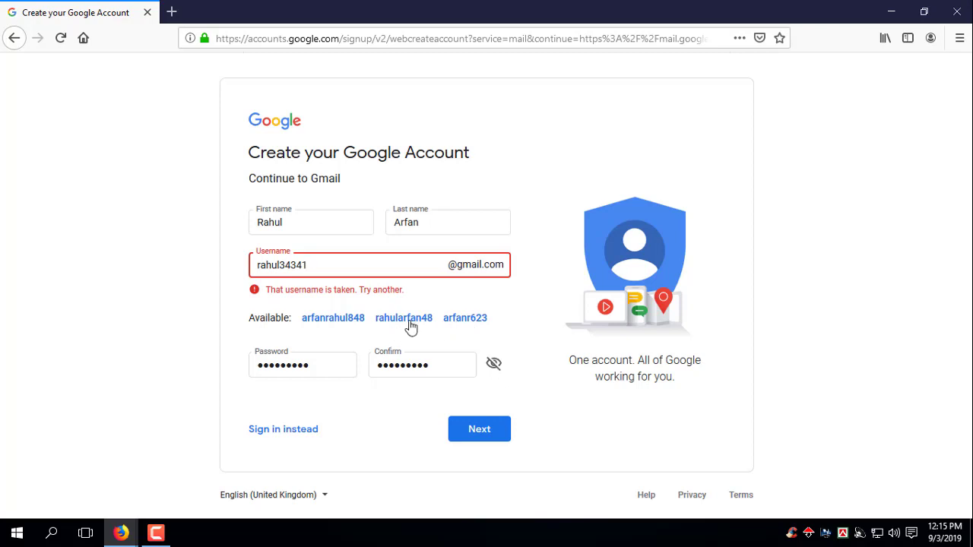
pyautogui.click(404, 318)
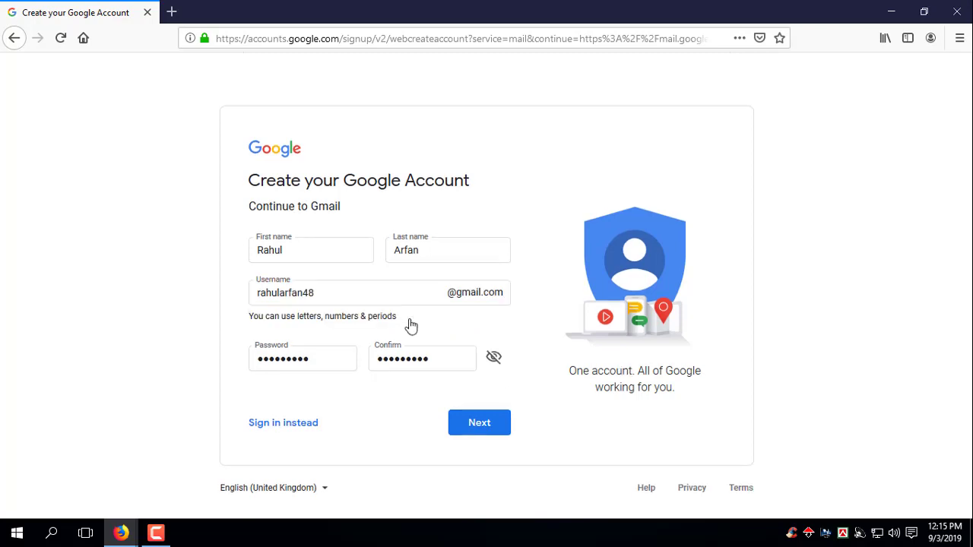
pyautogui.click(491, 427)
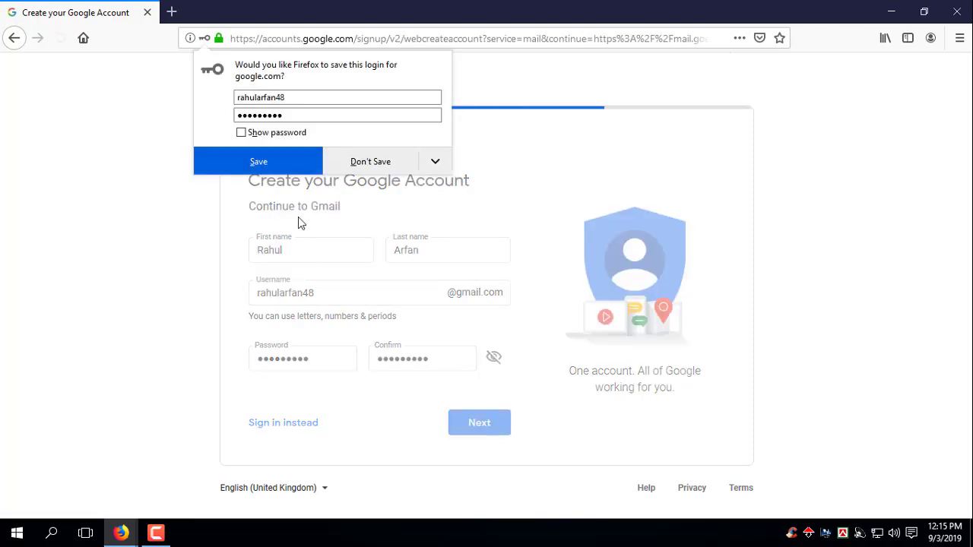
pyautogui.click(260, 162)
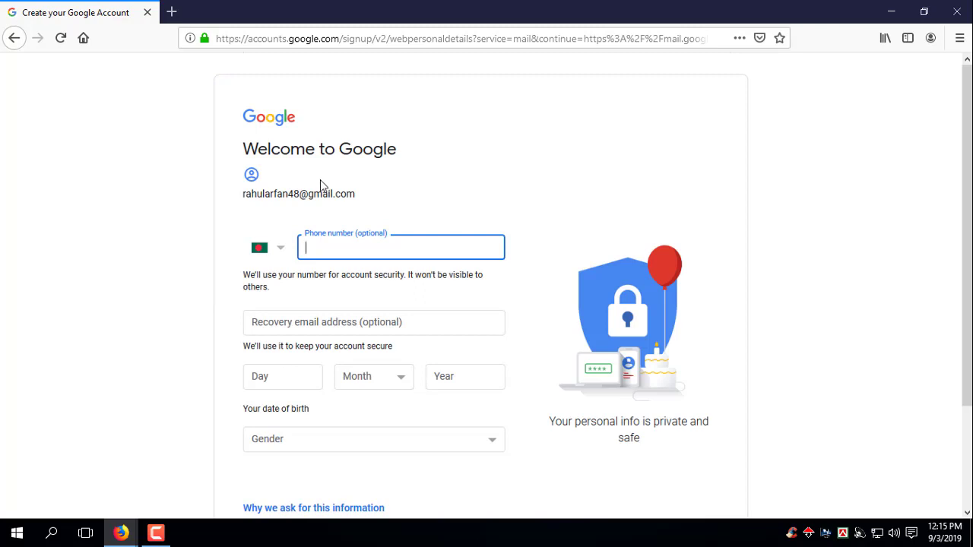
# - Paste the phone number into the Phone number field
pyautogui.rightClick(375, 247)
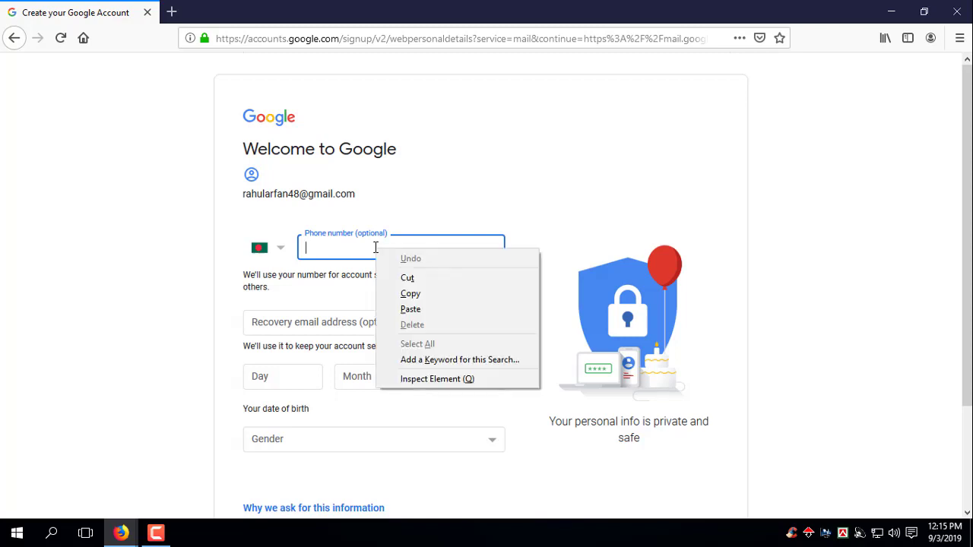
pyautogui.click(454, 315)
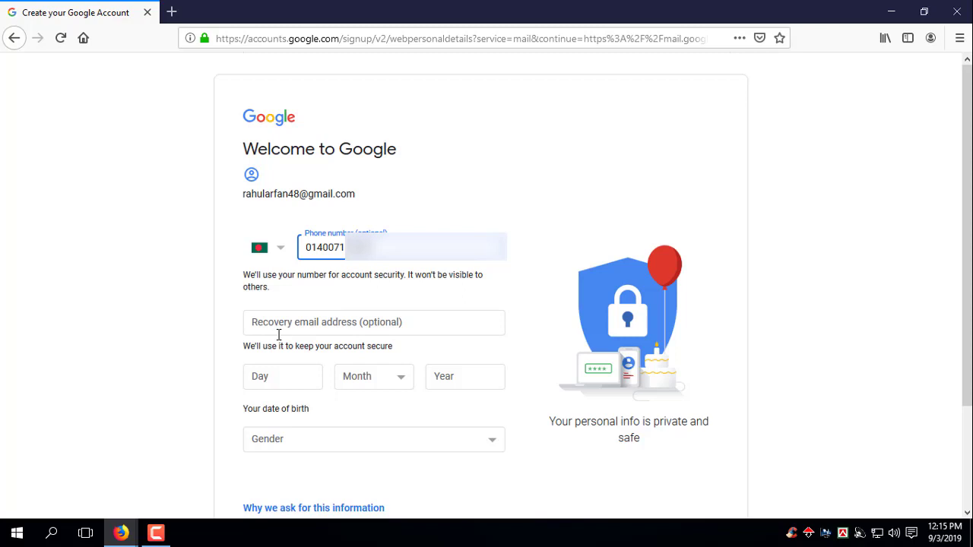
pyautogui.click(390, 324)
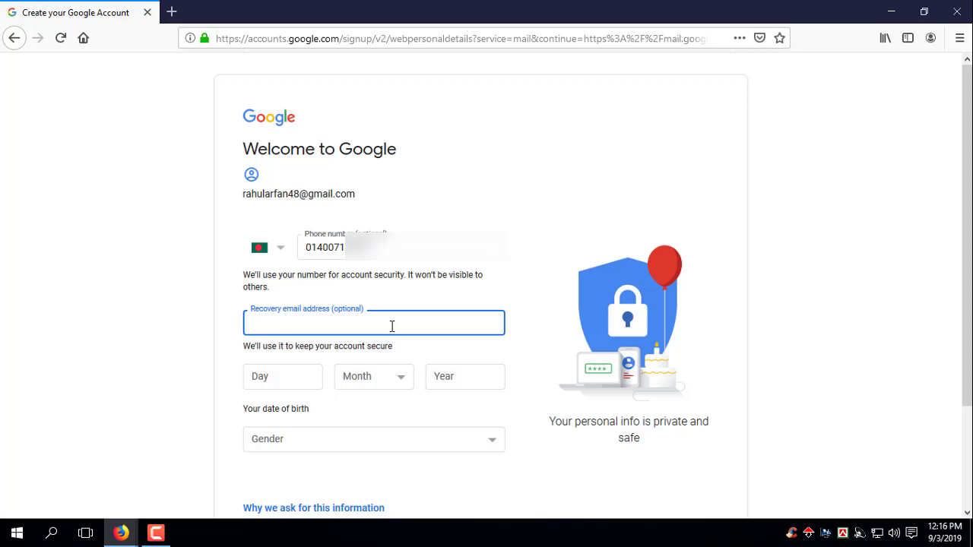
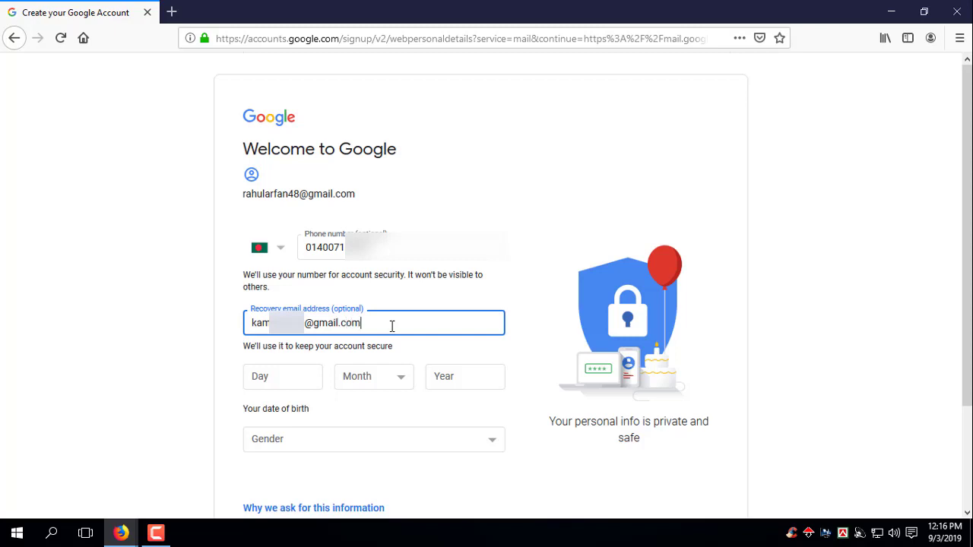
# - Enter the recovery email address and birth year 1999
pyautogui.click(473, 385)
pyautogui.write('1')
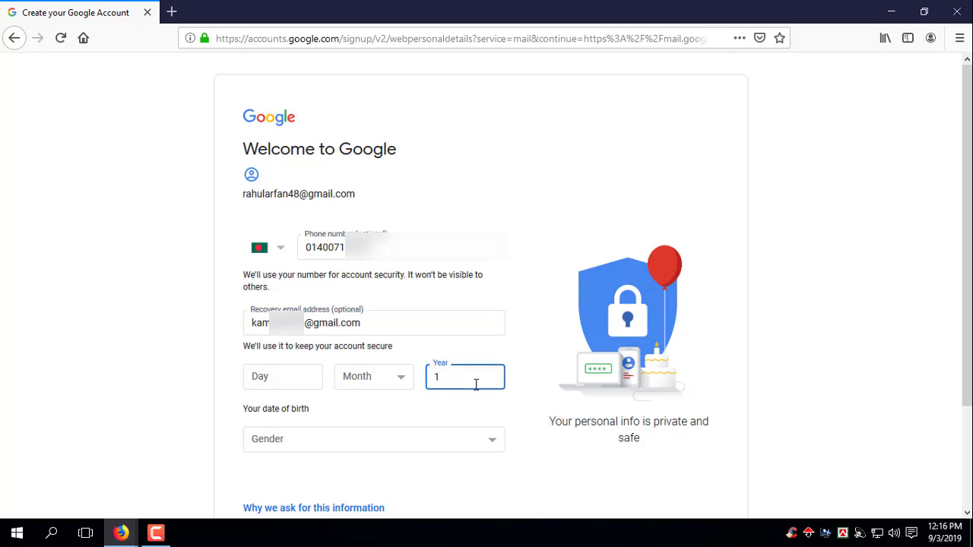
pyautogui.write('999')
# - Set birth month February and day 21, and choose gender Male
pyautogui.click(396, 381)
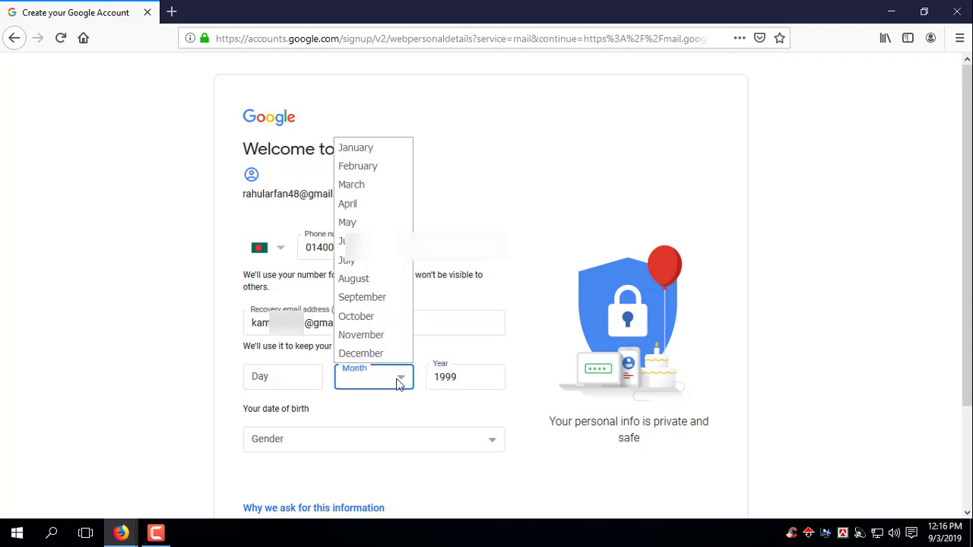
pyautogui.click(362, 222)
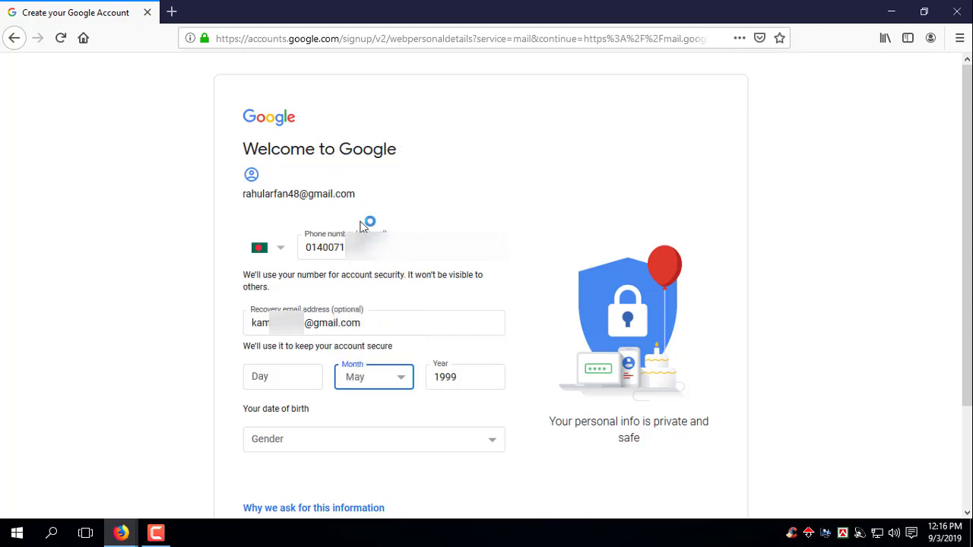
pyautogui.click(400, 377)
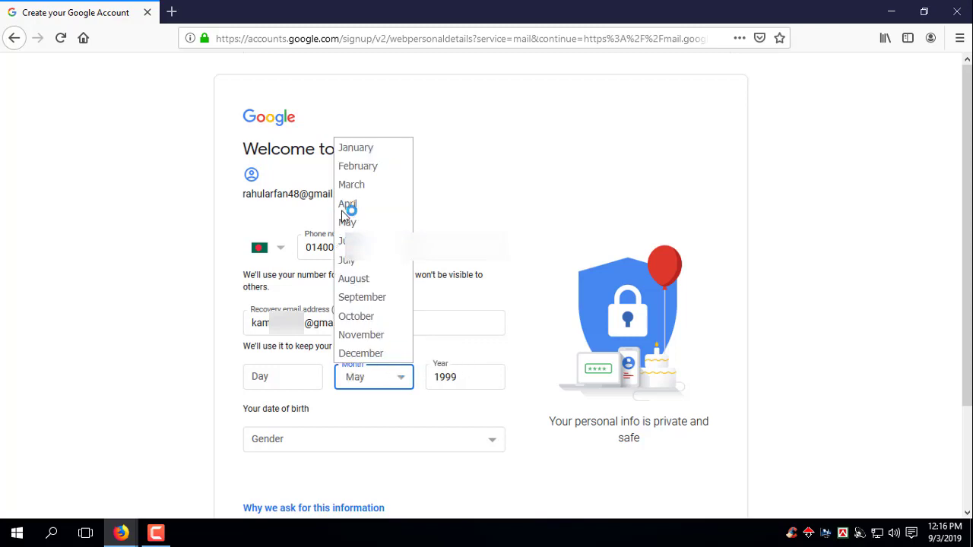
pyautogui.click(370, 168)
pyautogui.click(295, 372)
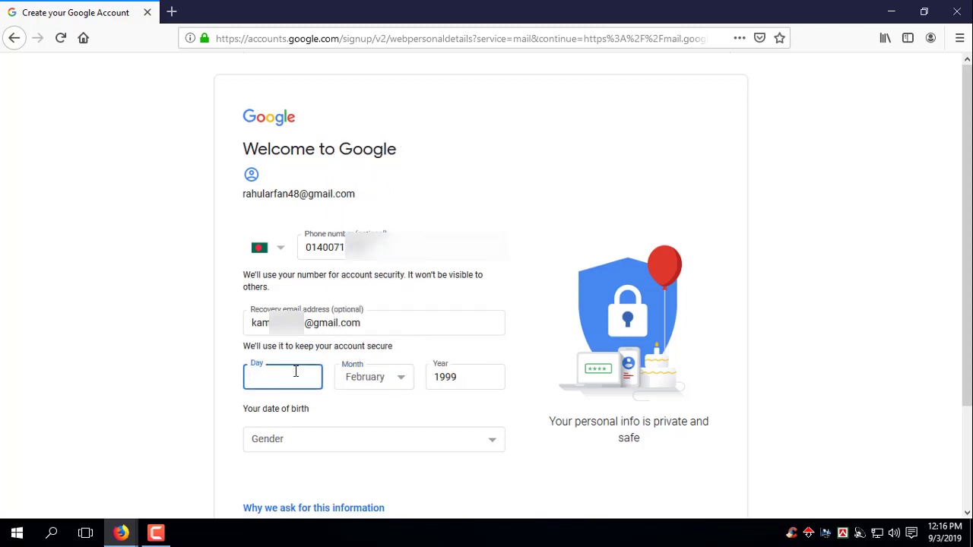
pyautogui.write('21')
pyautogui.click(311, 438)
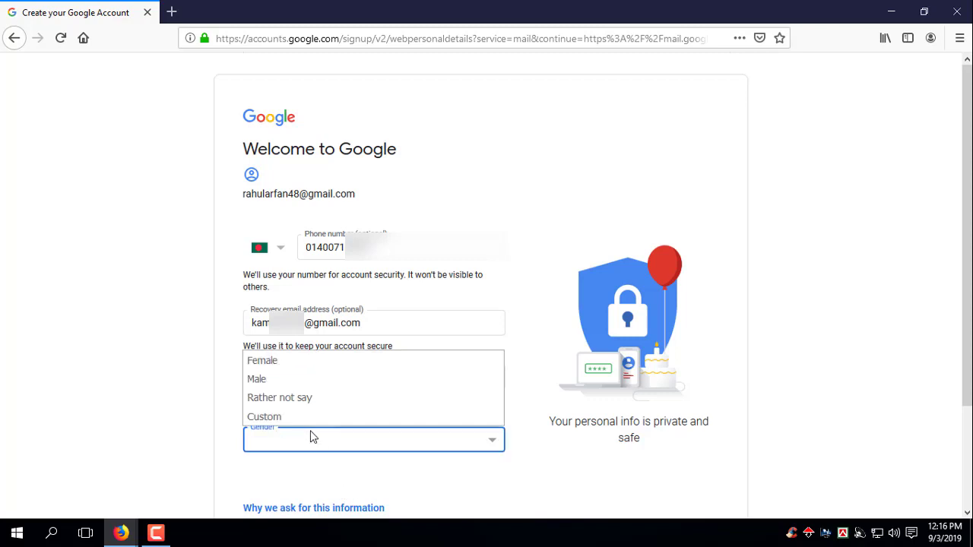
pyautogui.click(288, 385)
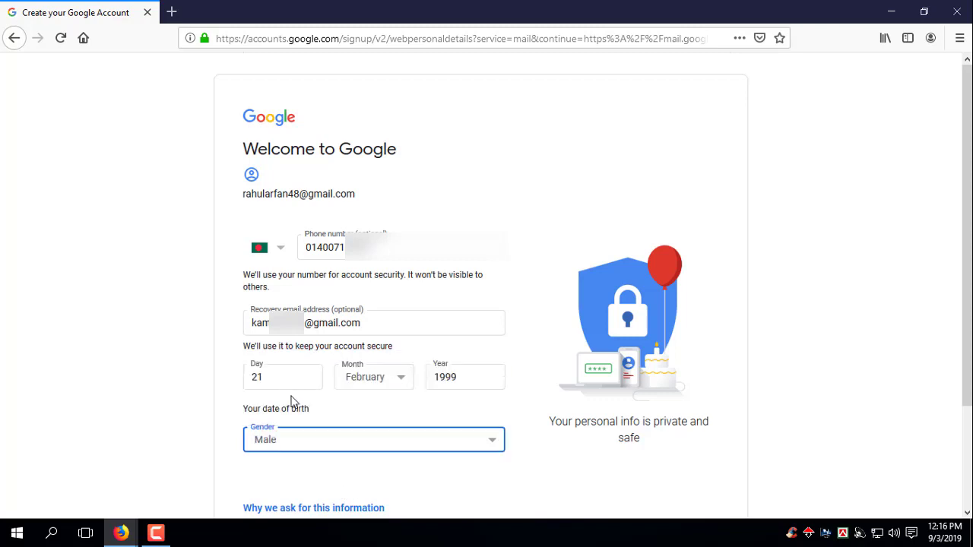
# - Submit the personal details, send a verification code to the phone and enter it to verify
pyautogui.scroll(-3, 625, 393)
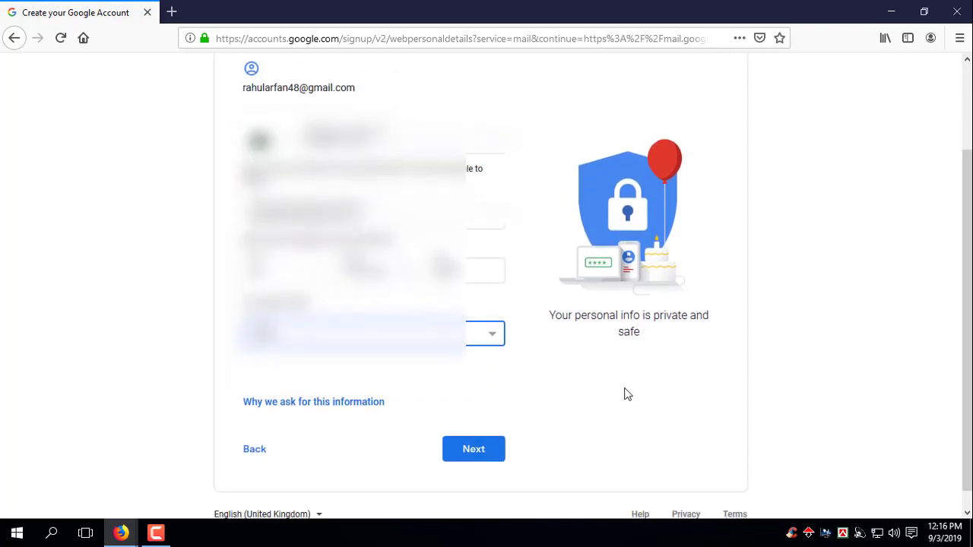
pyautogui.click(469, 451)
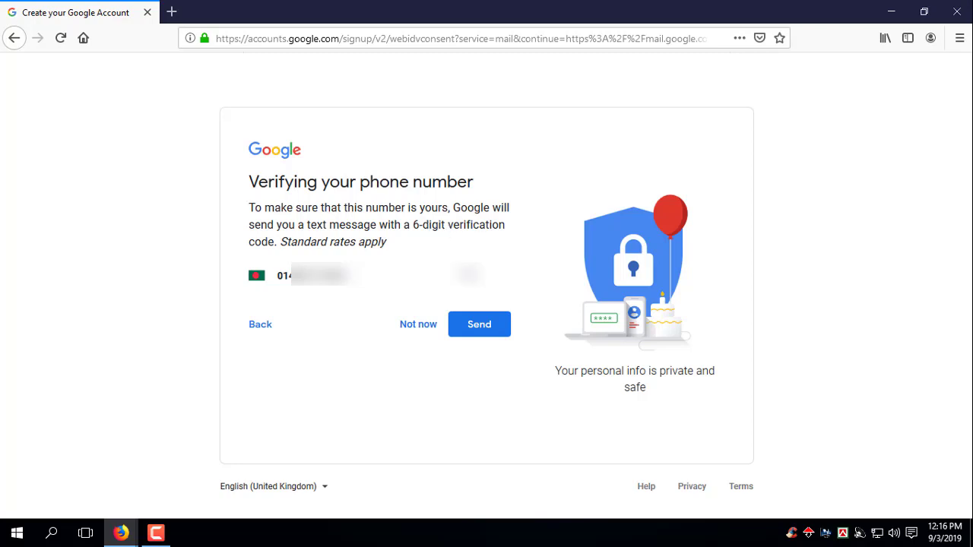
pyautogui.click(480, 331)
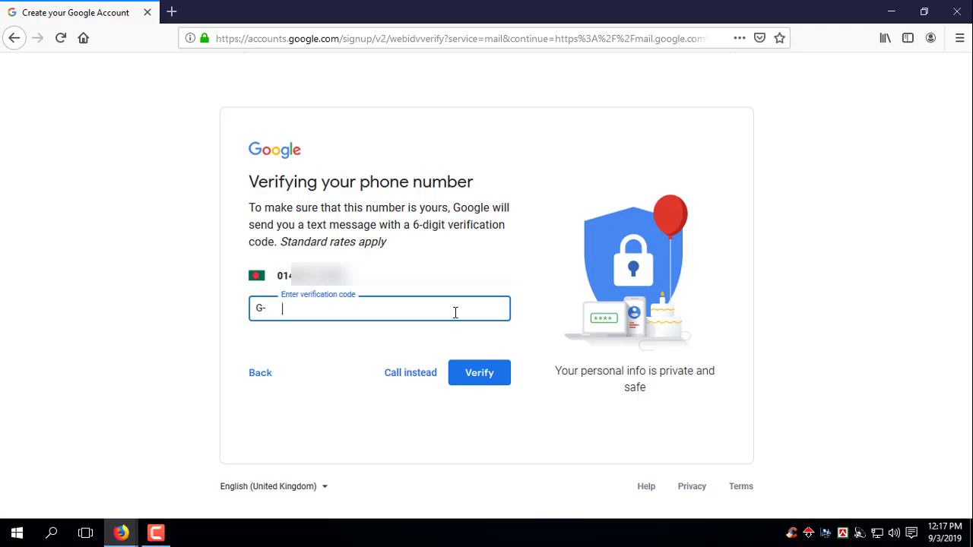
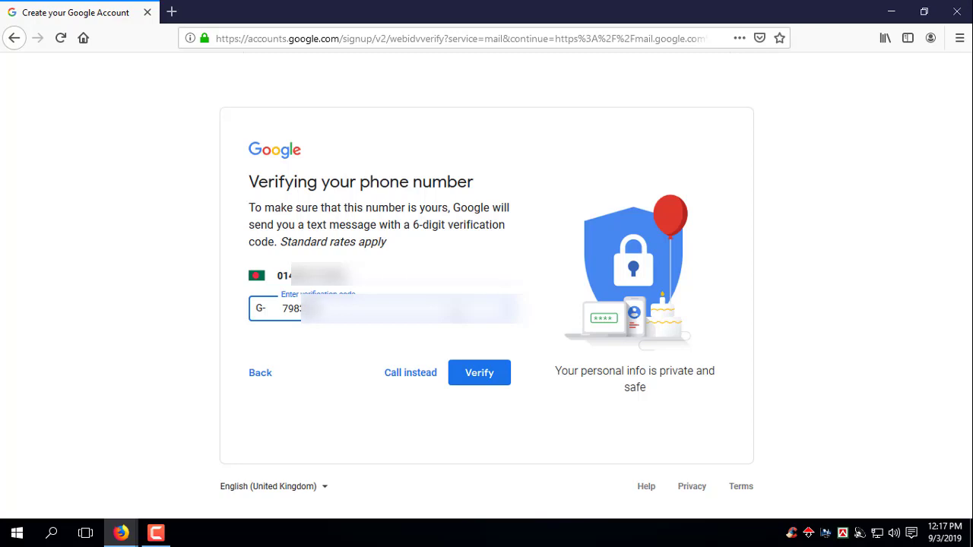
pyautogui.click(482, 374)
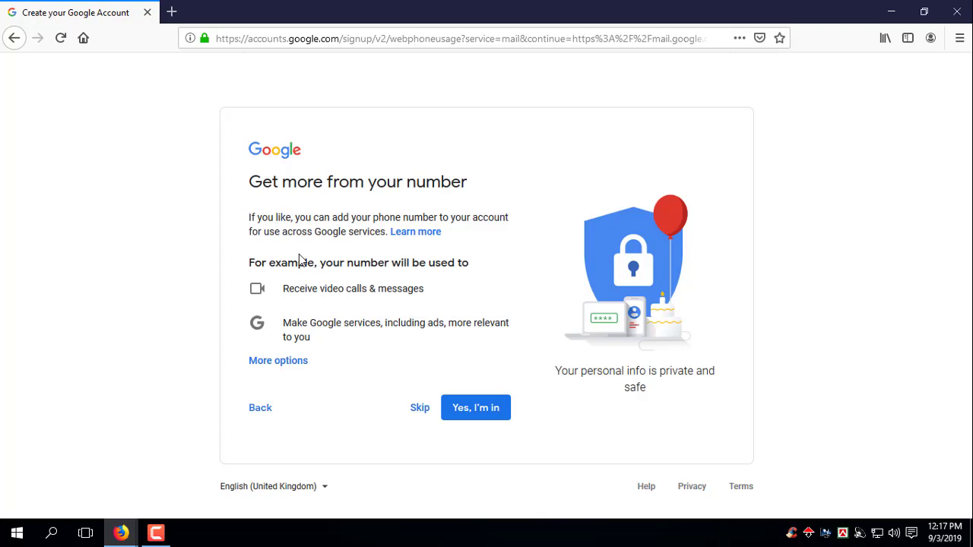
# - Add the phone number to Google services and agree to the Privacy and Terms
pyautogui.click(480, 420)
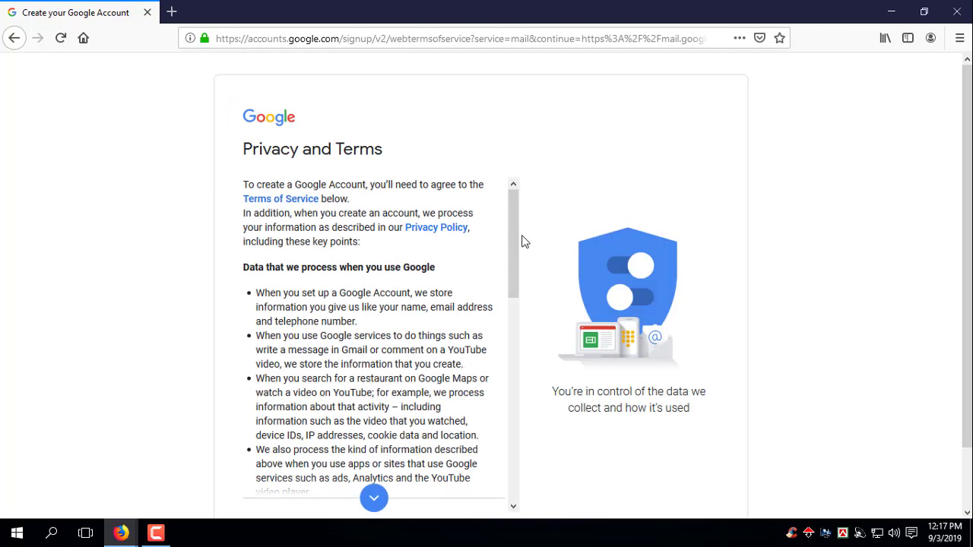
pyautogui.moveTo(511, 247); pyautogui.dragTo(552, 504)
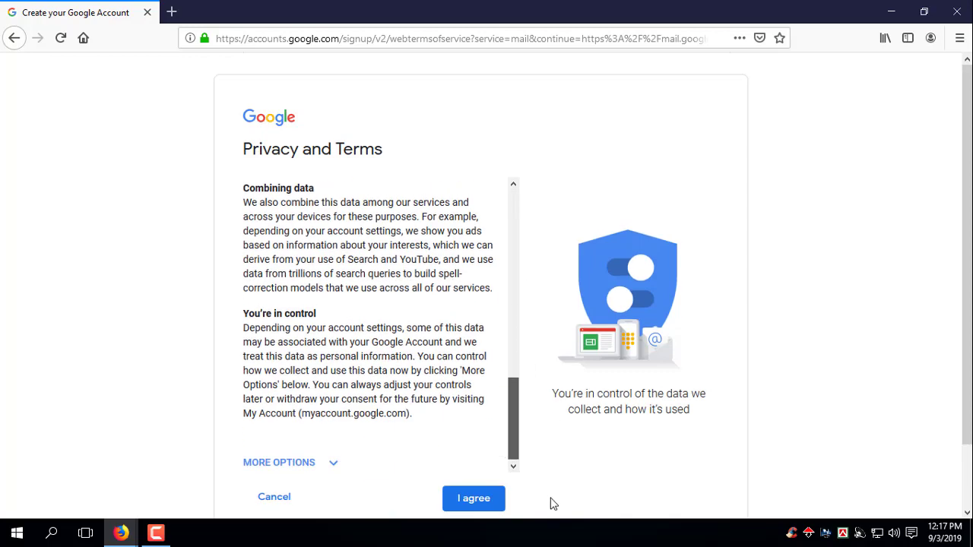
pyautogui.click(476, 501)
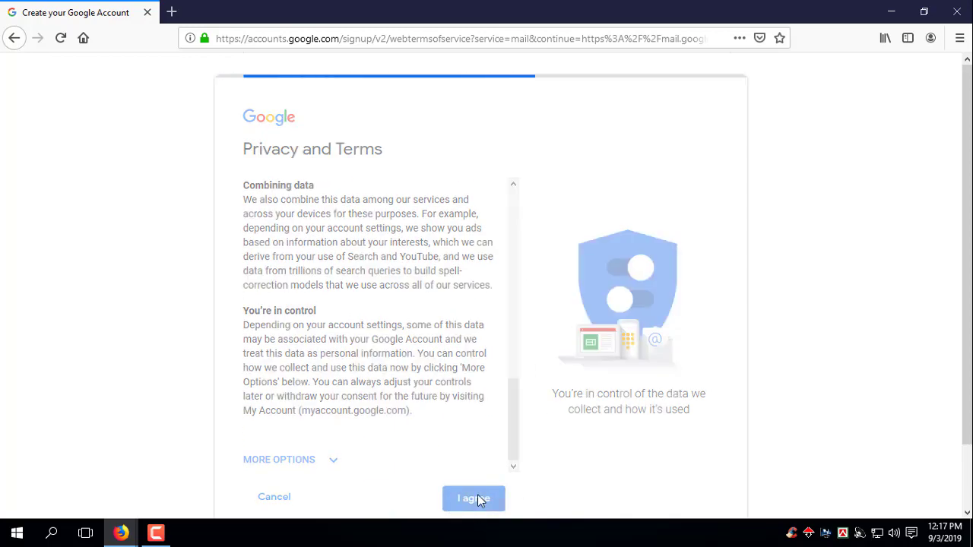